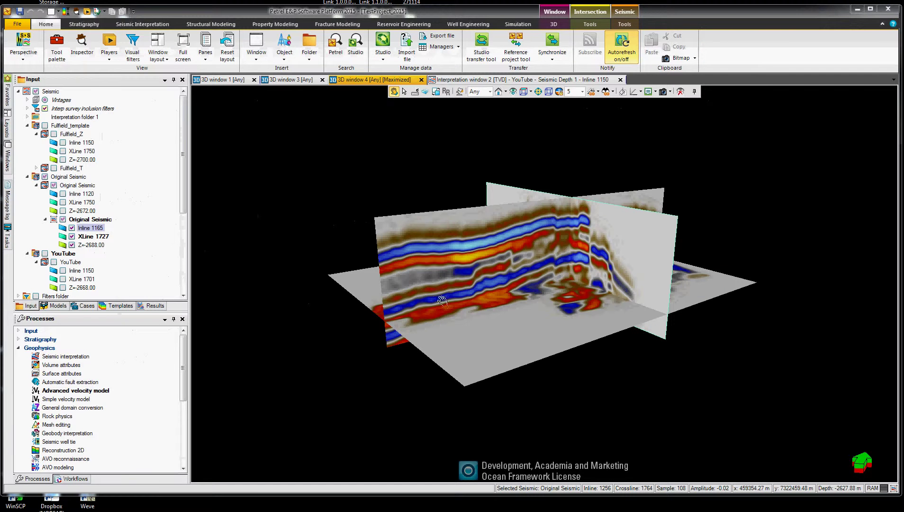
Open the Synthetic 3D Seismic tool and set the realized Original Seismic cube as its 3D seismic template.
drag(514, 322, 517, 302)
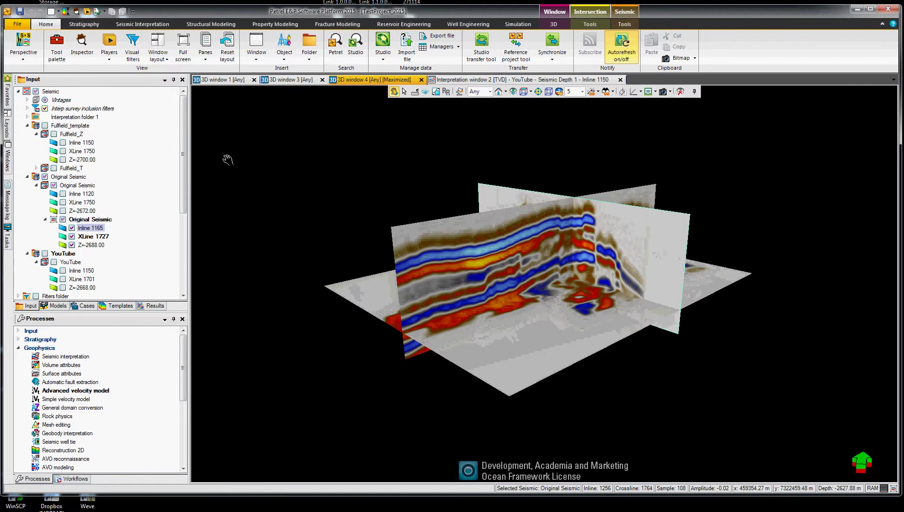
click(142, 24)
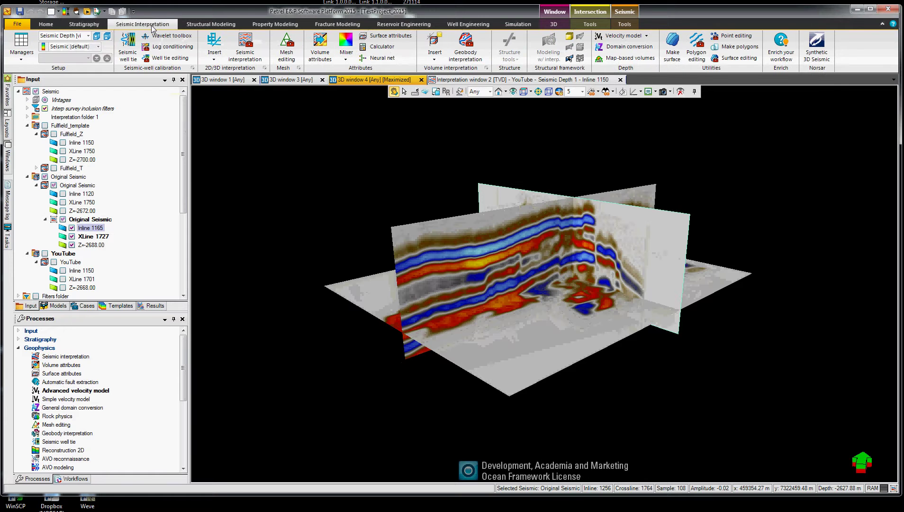
click(825, 61)
drag(798, 93, 776, 94)
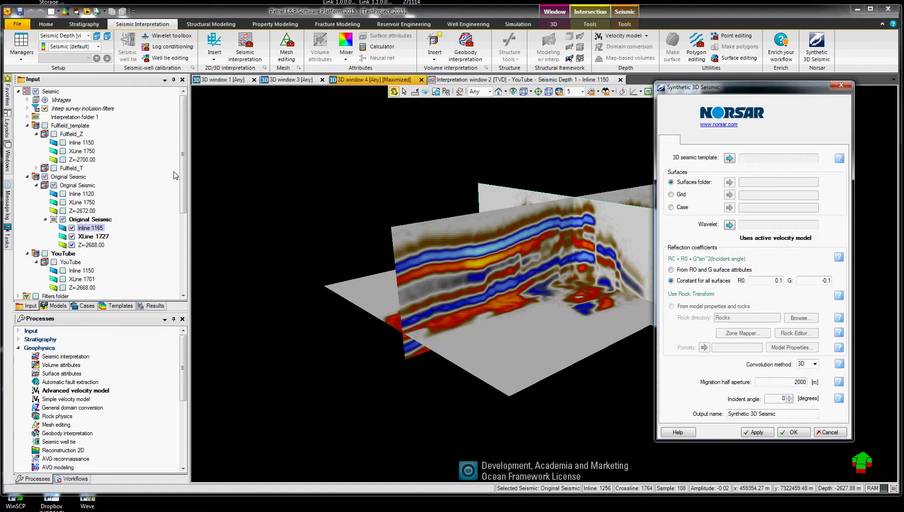
click(90, 220)
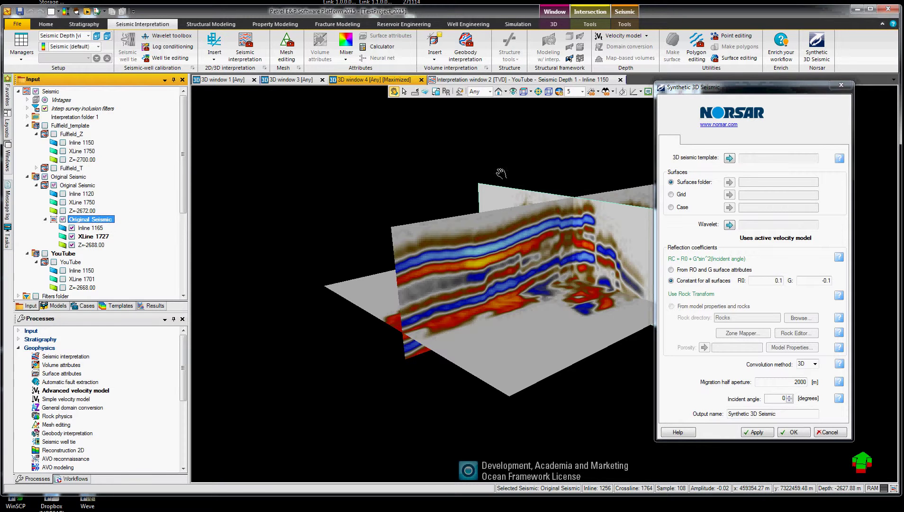
click(730, 157)
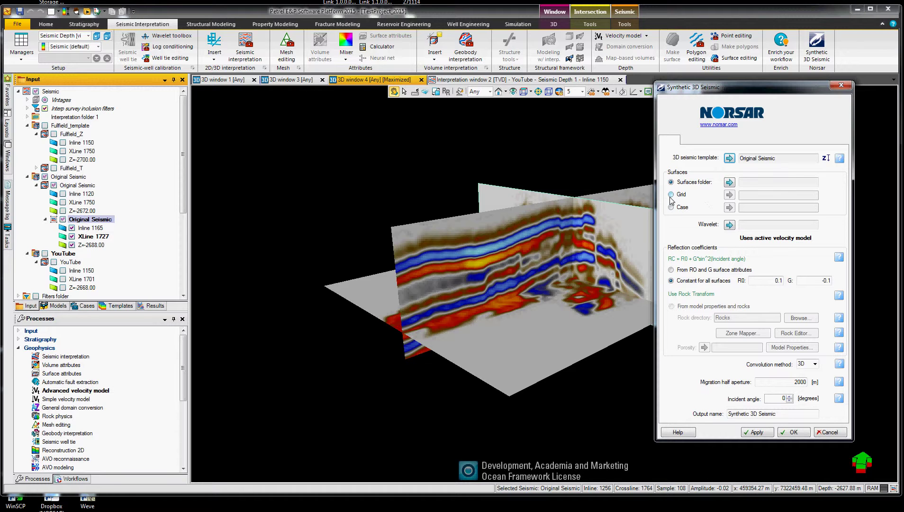
Define the surfaces from a grid, using the BC0207.EGRID model as input.
click(671, 195)
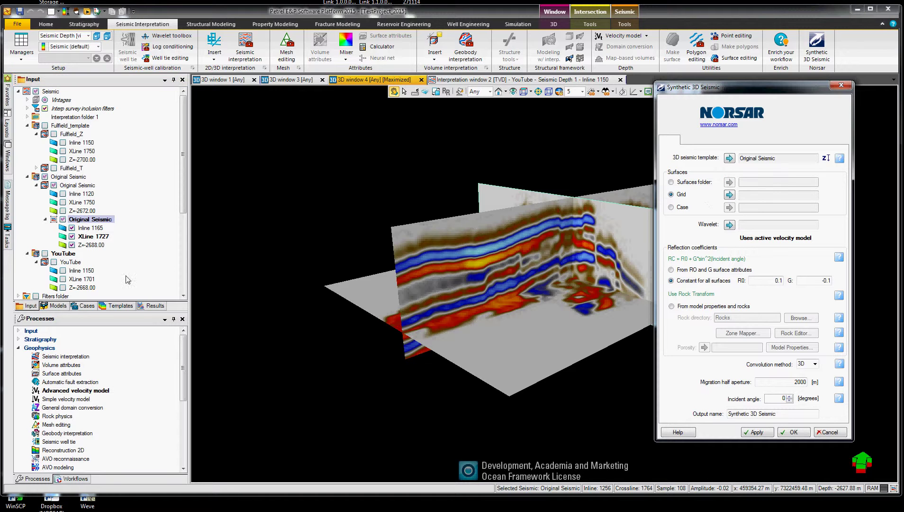
click(55, 306)
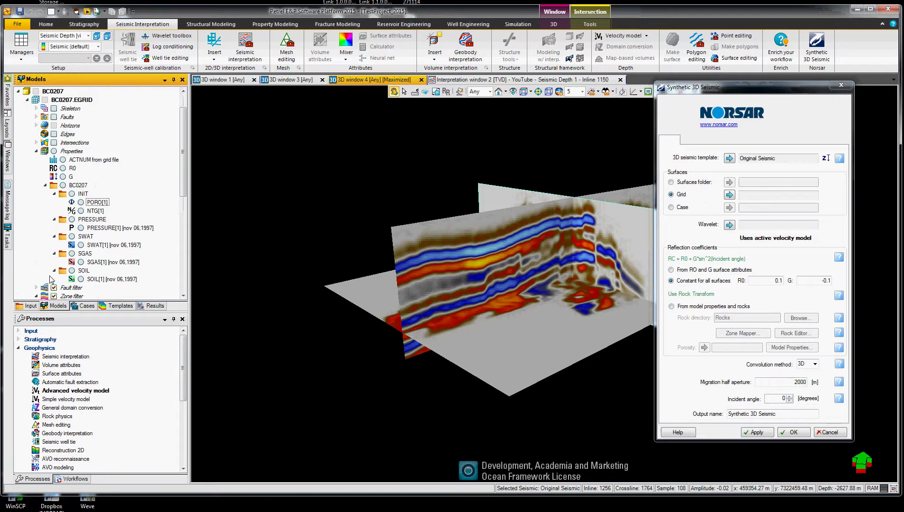
click(76, 100)
click(730, 194)
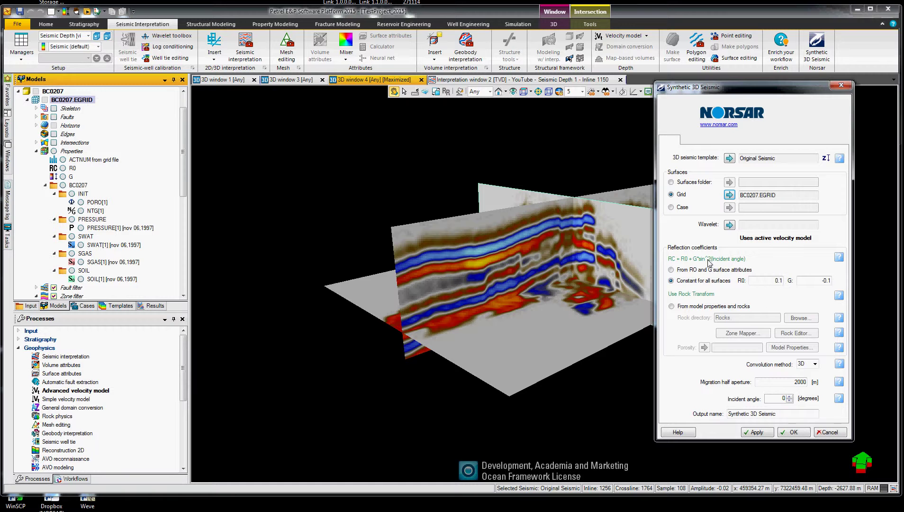
Use the Ricker 20 Hz SEG wavelet and take the reflection coefficients from model properties and rocks.
click(29, 305)
drag(182, 203, 184, 242)
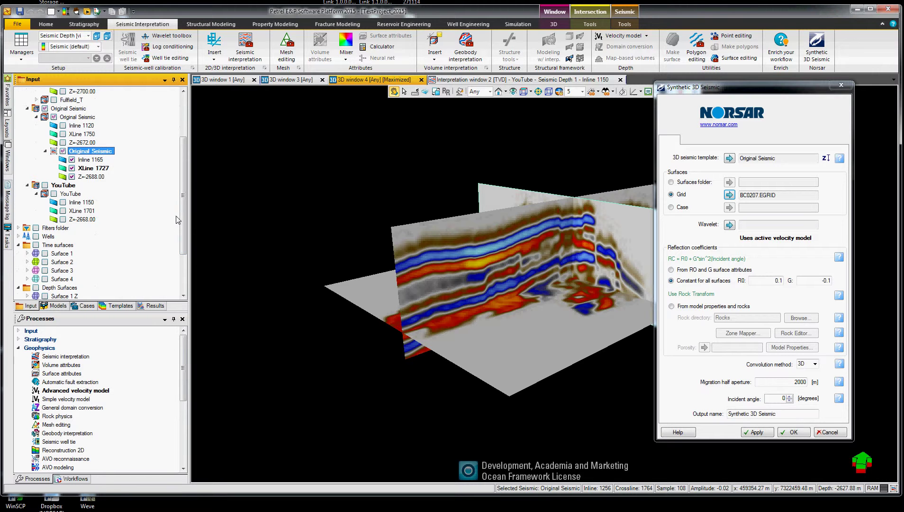
scroll(178, 218, down, 3)
click(69, 271)
click(730, 224)
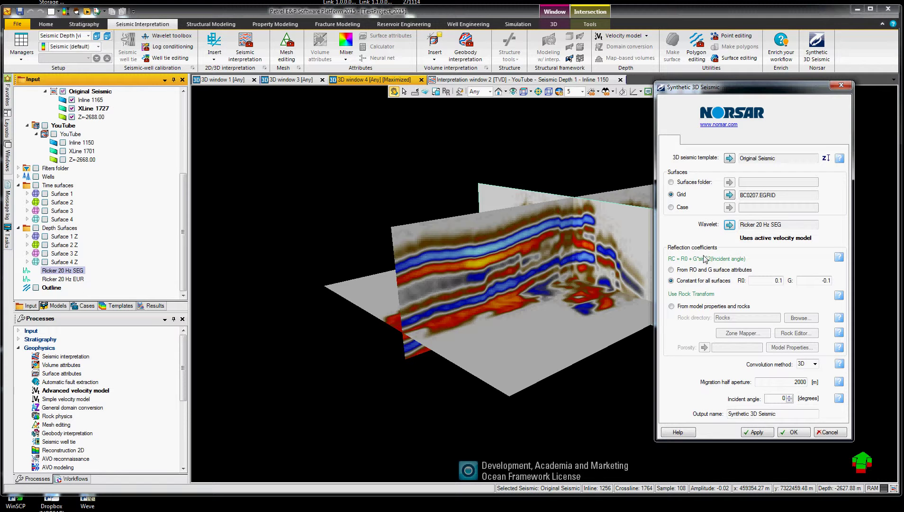
click(672, 306)
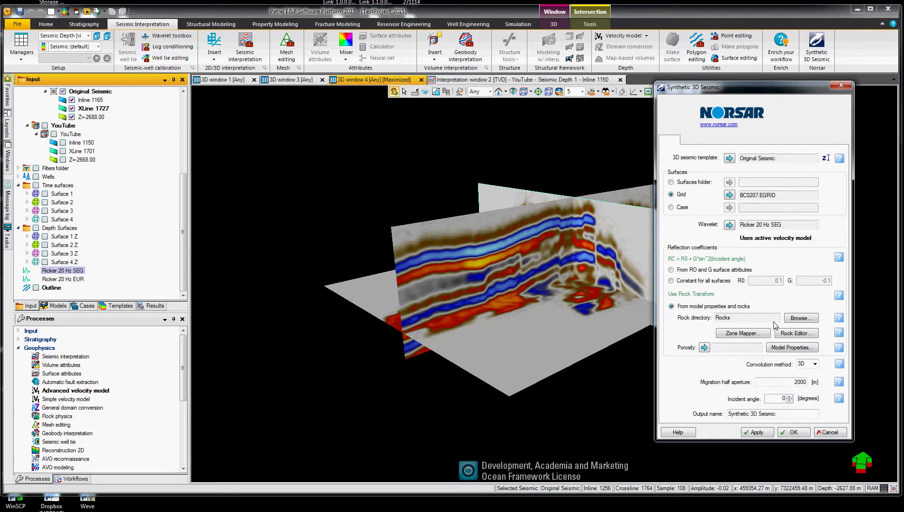
click(800, 319)
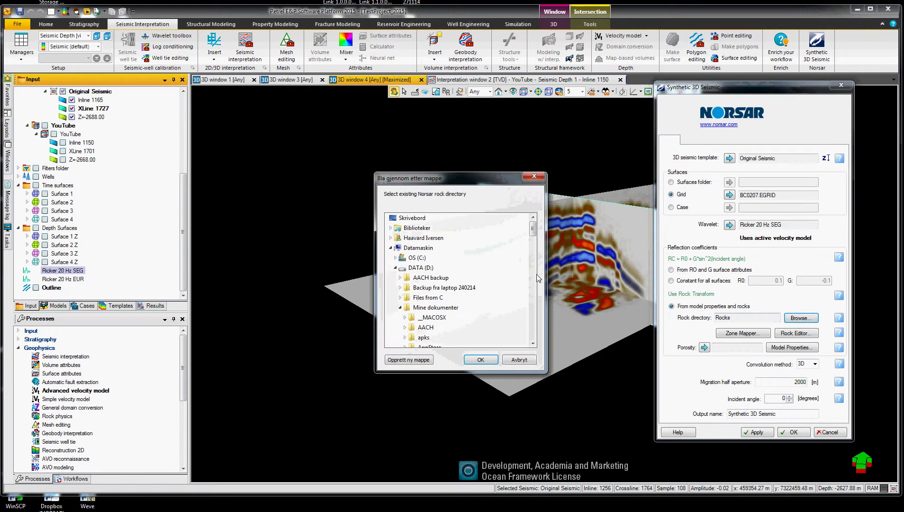
mouse_move(533, 229)
mouse_down()
mouse_move(532, 265)
mouse_move(533, 229)
mouse_up()
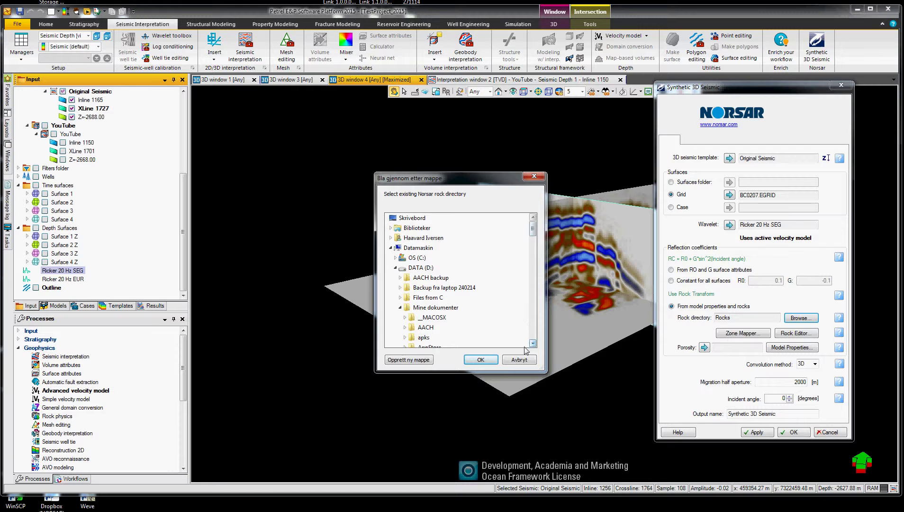
click(524, 362)
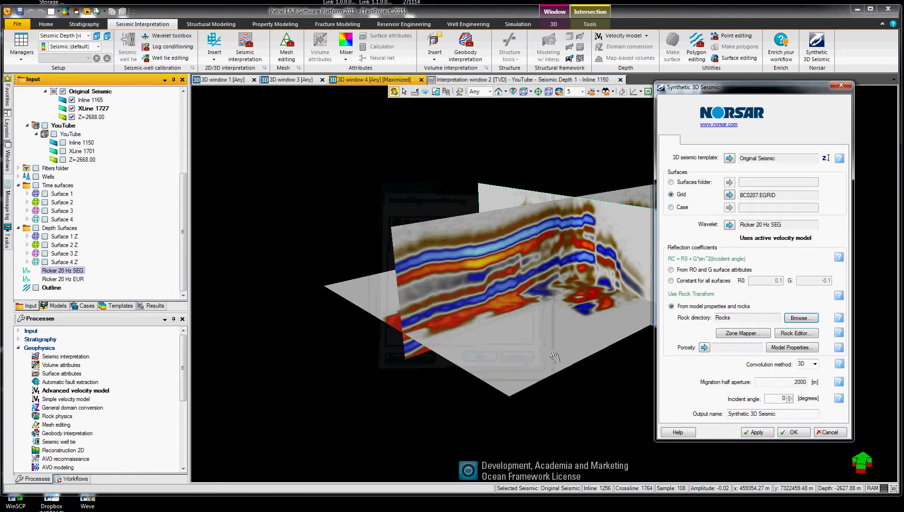
Open the Rock Editor, choose the Sand-Unconsolidated-Default rock template and check the available mixture models.
click(787, 334)
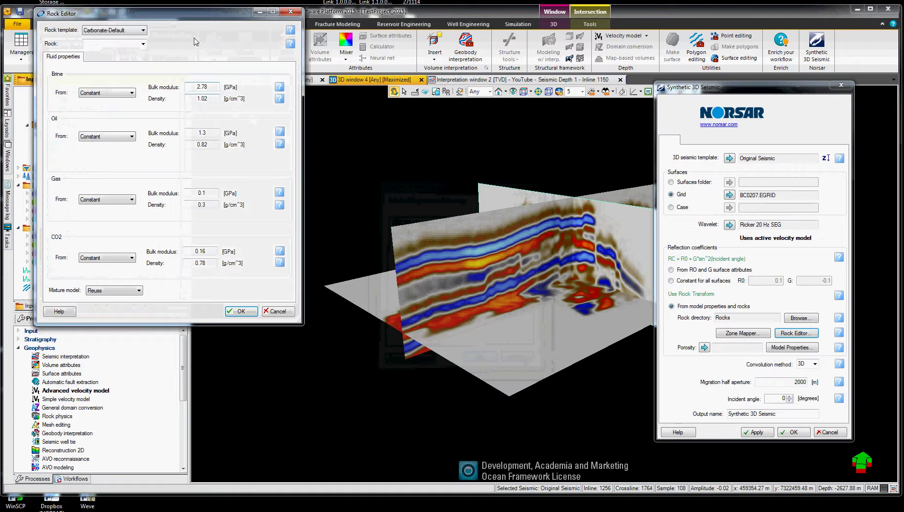
drag(208, 18, 488, 134)
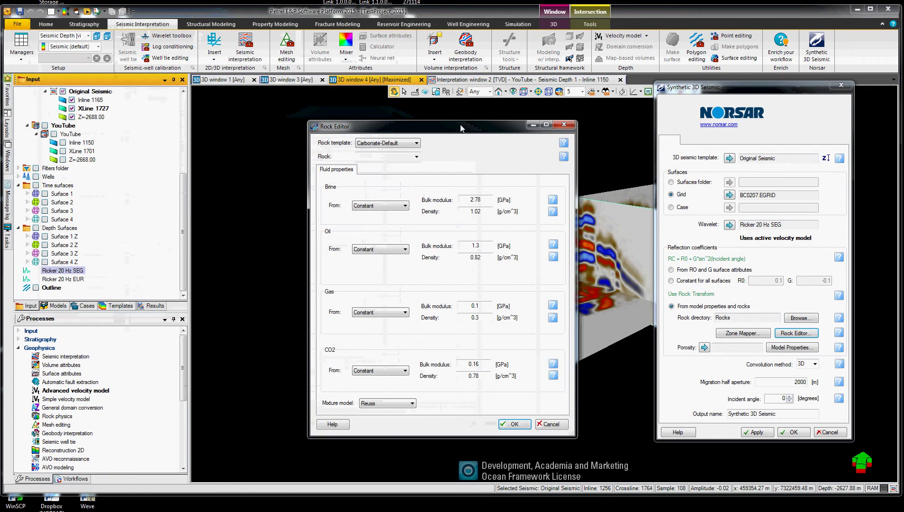
click(417, 143)
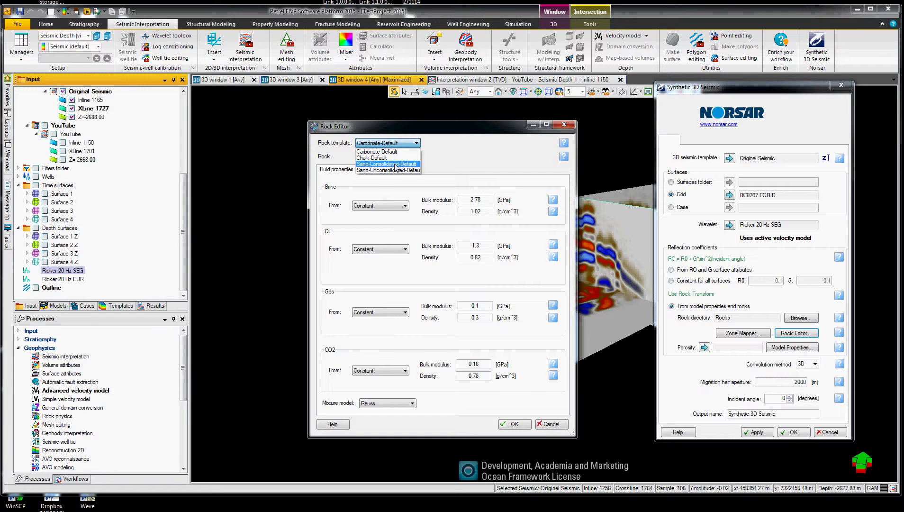
click(398, 170)
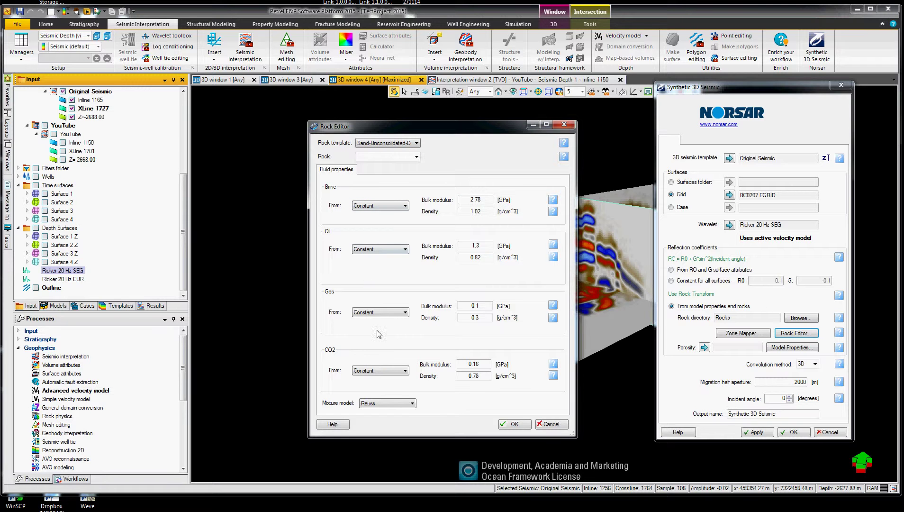
click(413, 405)
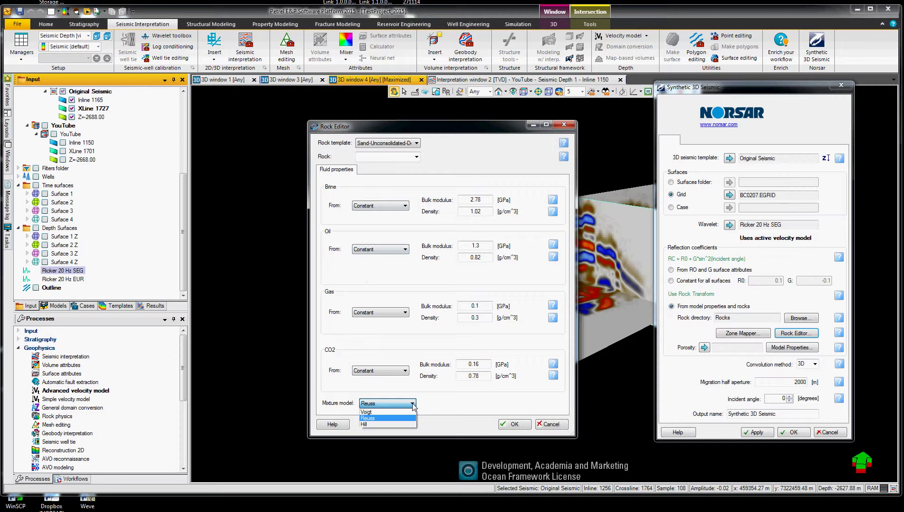
click(431, 404)
Set the brine bulk modulus of the rock to 2.9 GPa.
click(370, 158)
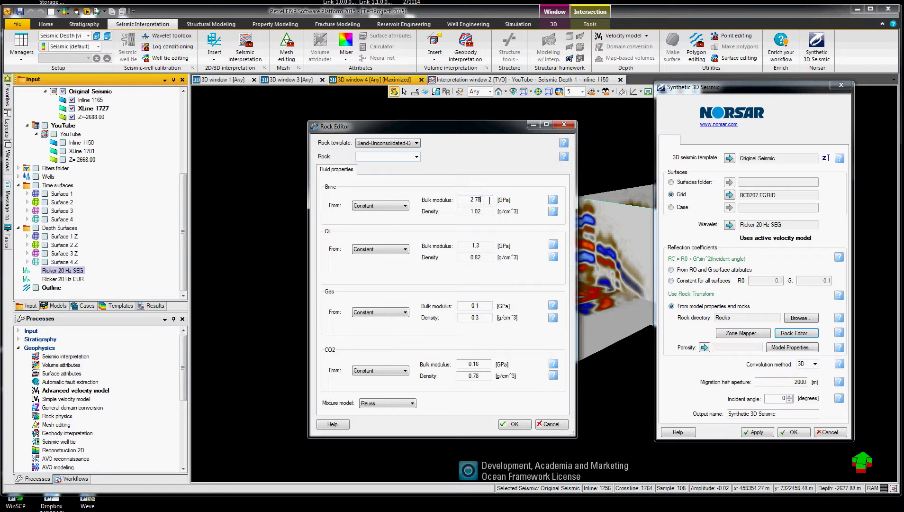
key(BackSpace)
key(BackSpace)
key(BackSpace)
Name the unconsolidated rock "Friable standtone" and save it.
click(367, 155)
text(F)
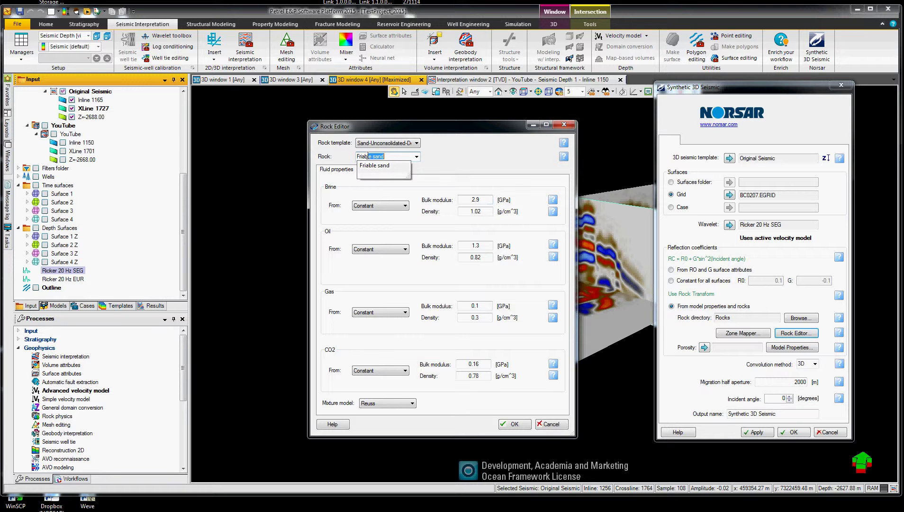
text(riable st)
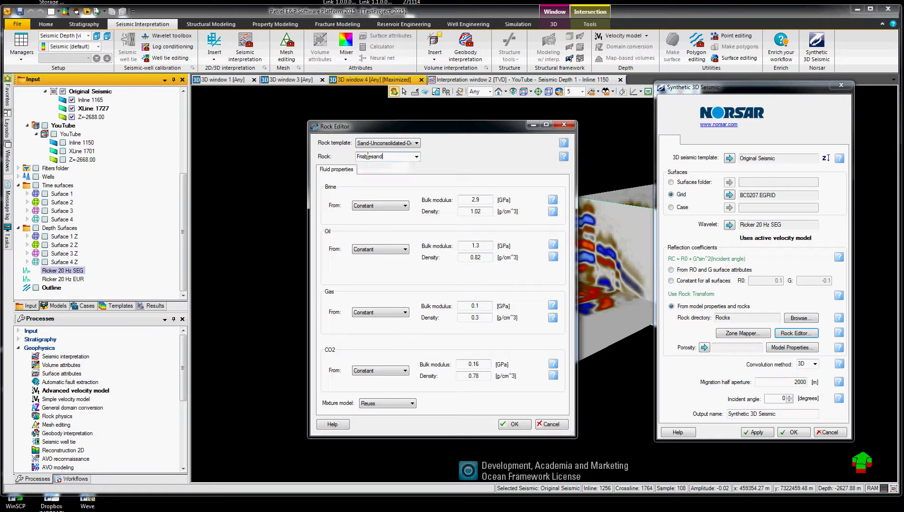
text(a)
key(BackSpace)
key(BackSpace)
text(stan)
click(523, 425)
Create and save a second rock named "Cimented" based on the Sand-Consolidated-Default template.
click(792, 333)
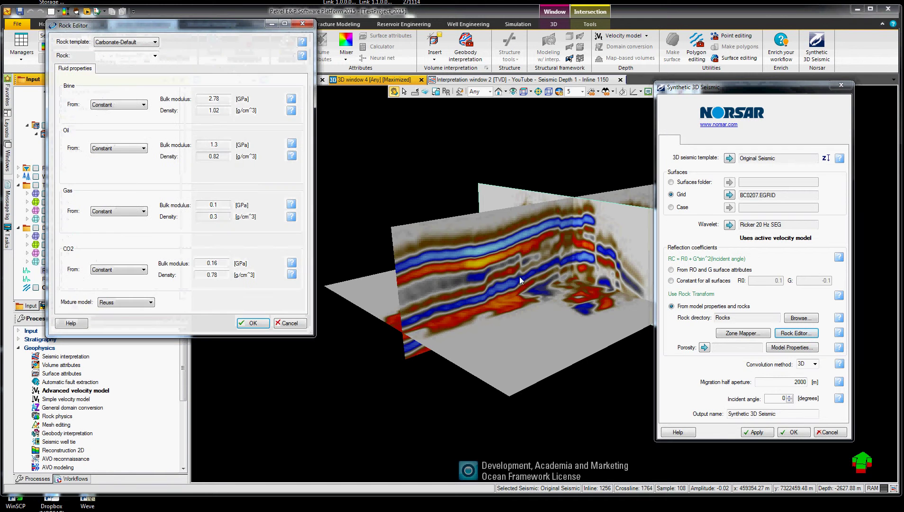
drag(194, 27, 467, 132)
click(427, 148)
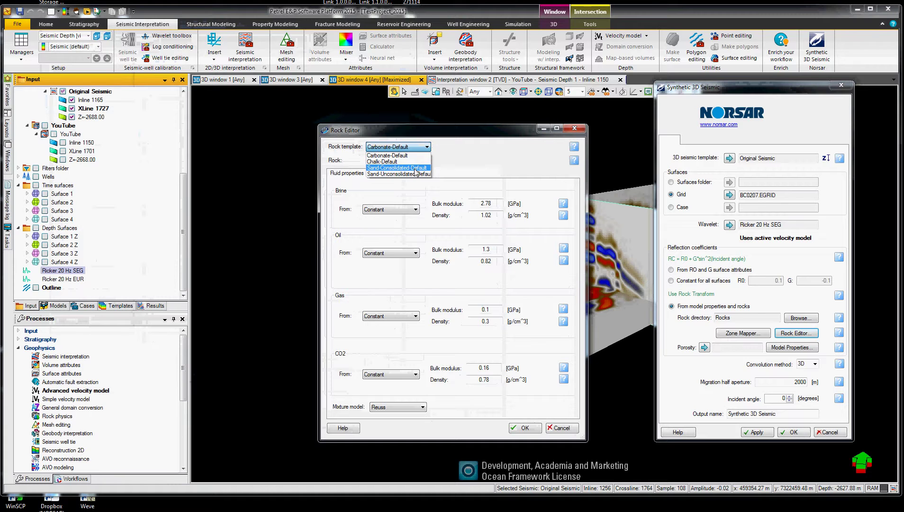
click(414, 169)
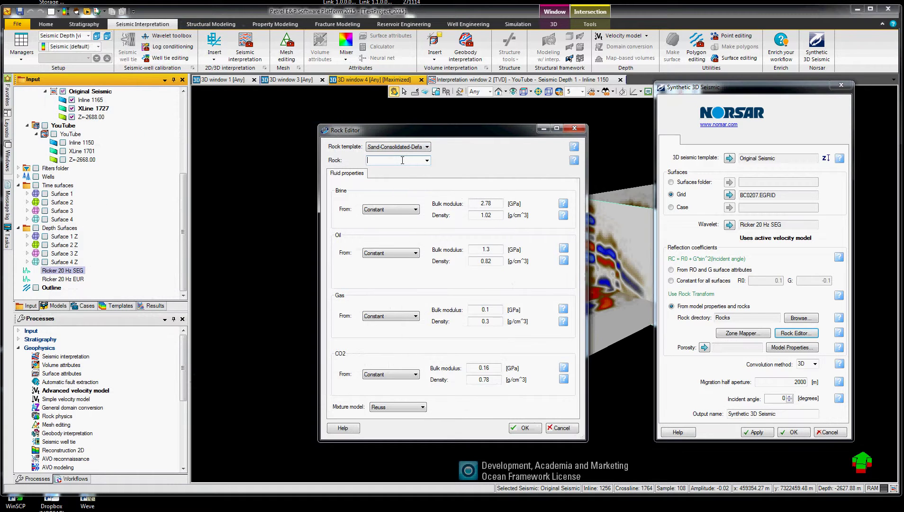
text(Cimented)
double_click(487, 250)
click(525, 428)
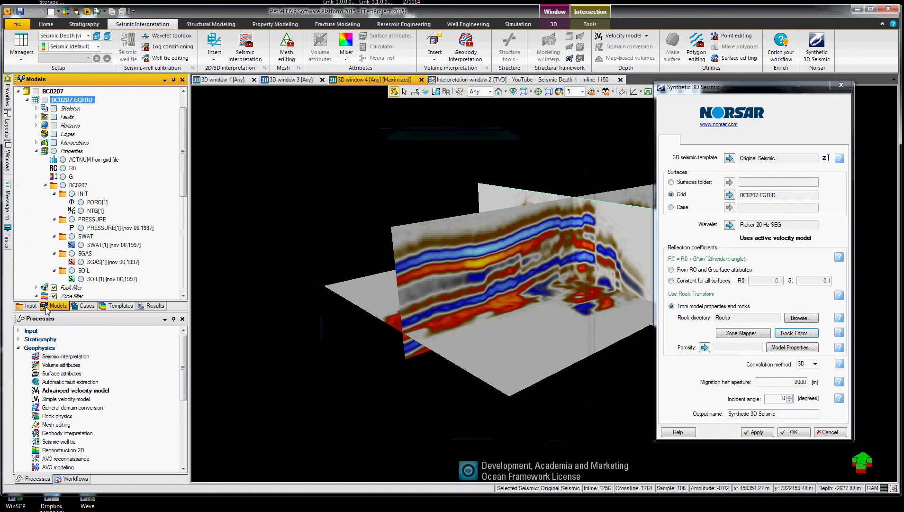
Show the grid's PORO[1] property in the 3D view to inspect the model zones, and hide the grid again.
click(81, 202)
drag(472, 307, 485, 314)
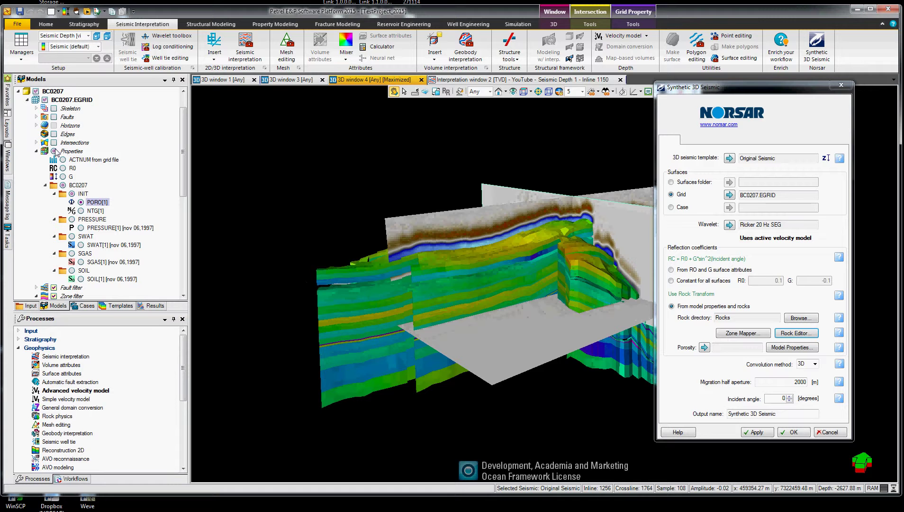
click(45, 100)
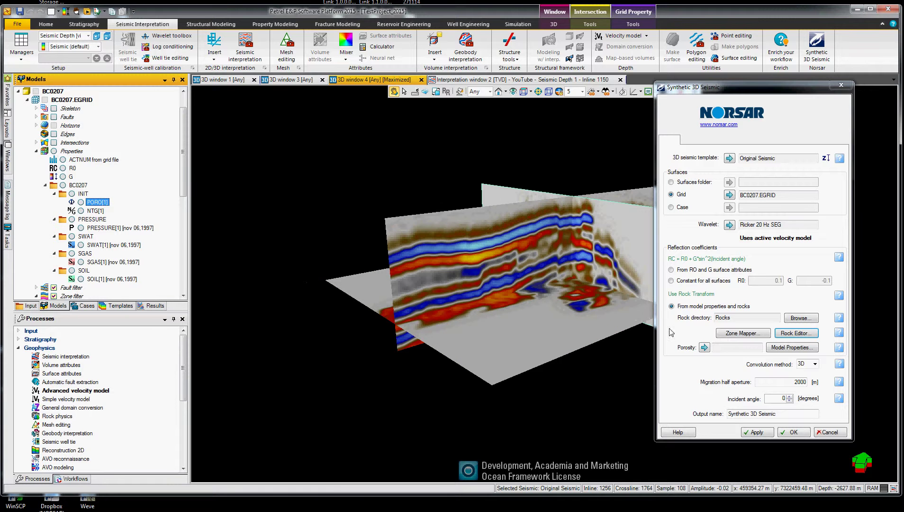
Open the Zone Mapper and assign the Friable standtone rock to the zones from Horizon 2 - Horizon 1 through Horizon 7 - Horizon 8.
click(744, 334)
drag(176, 43, 441, 148)
click(409, 179)
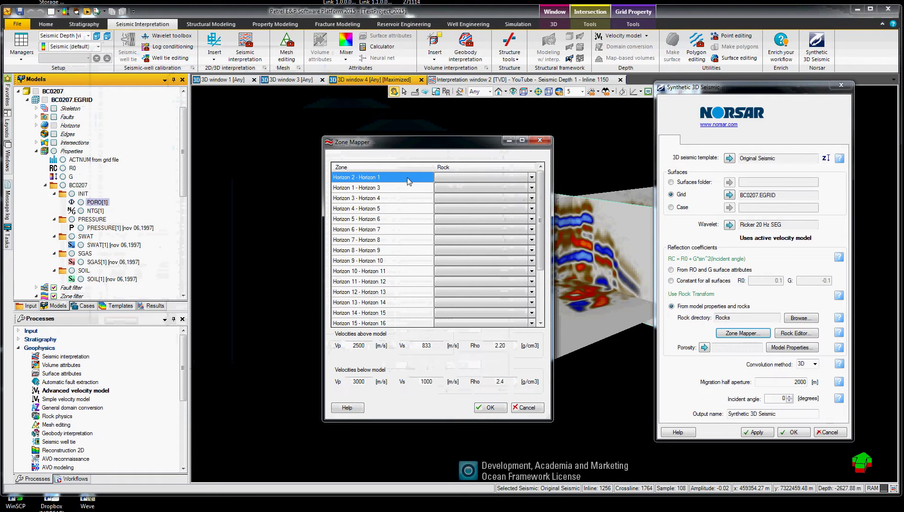
shift+click(399, 237)
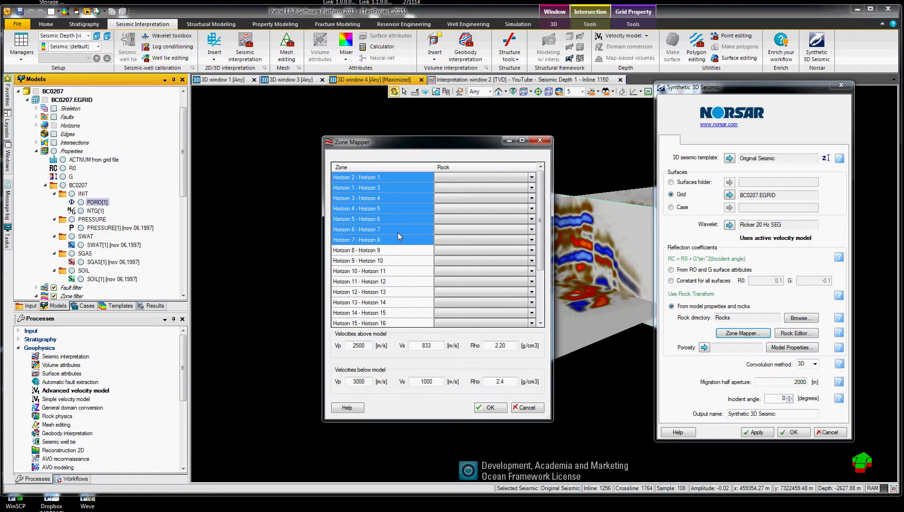
right_click(397, 218)
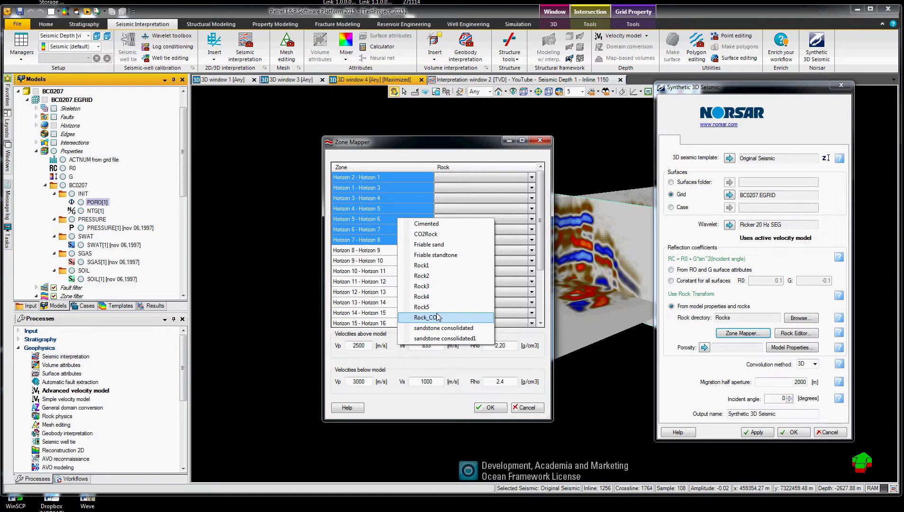
click(440, 255)
Assign the Cimented rock to the zones from Horizon 8 - Horizon 9 through Horizon 18 - Horizon 19.
click(401, 251)
scroll(405, 276, down, 3)
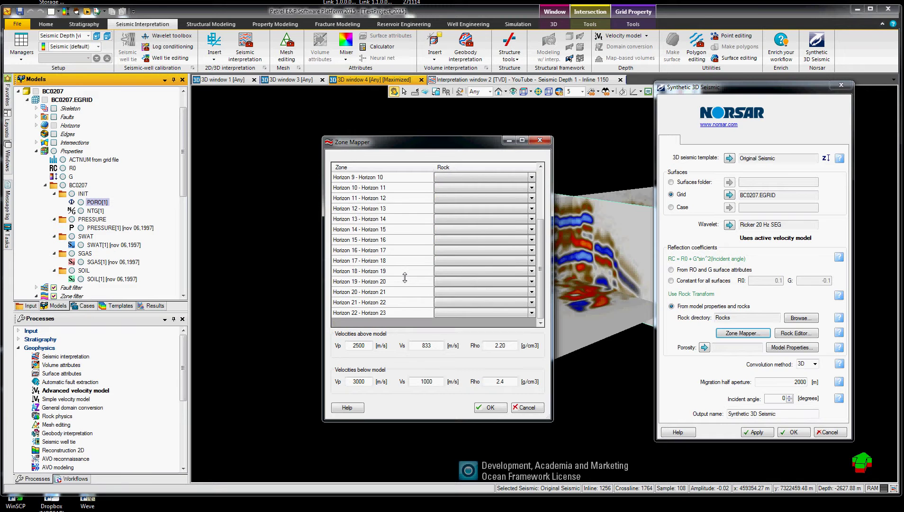
shift+click(382, 273)
right_click(400, 249)
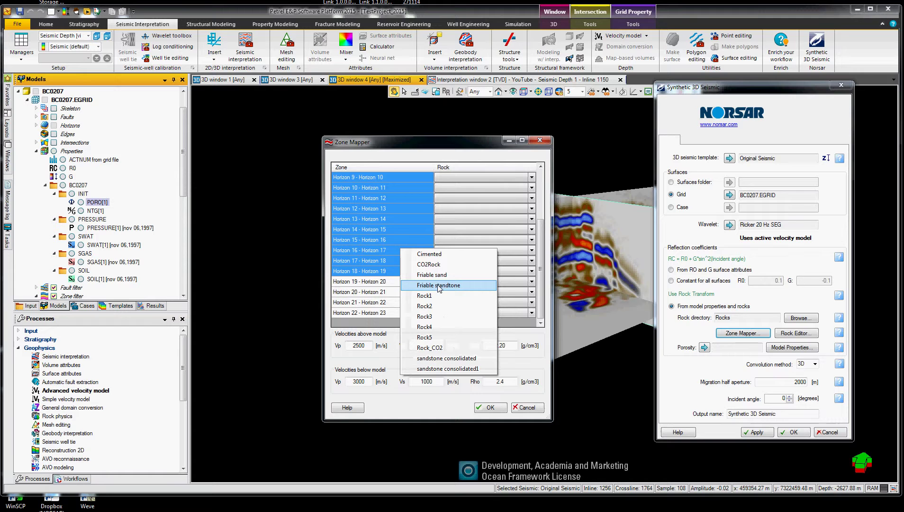
click(436, 255)
Assign Rock1 to the zones from Horizon 19 - Horizon 20 through Horizon 22 - Horizon 23 and accept the zone mapping.
click(411, 281)
shift+click(399, 313)
right_click(399, 306)
click(435, 353)
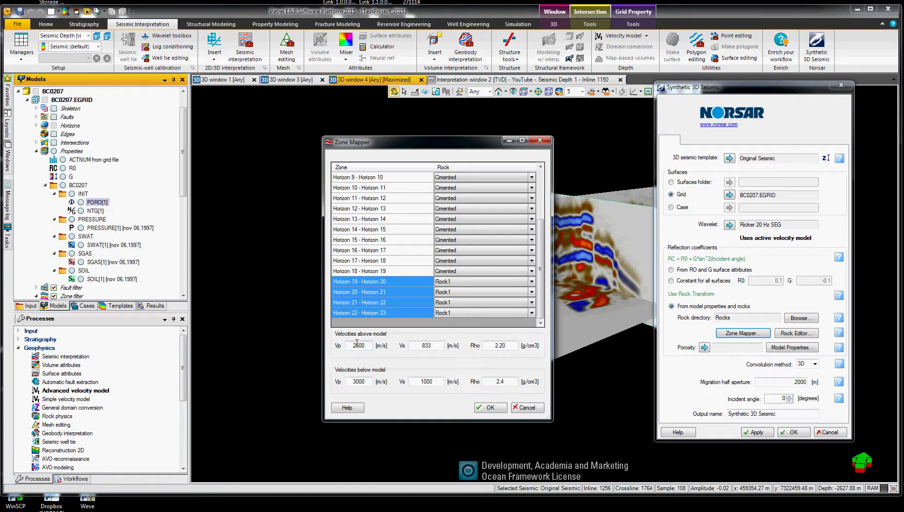
click(490, 408)
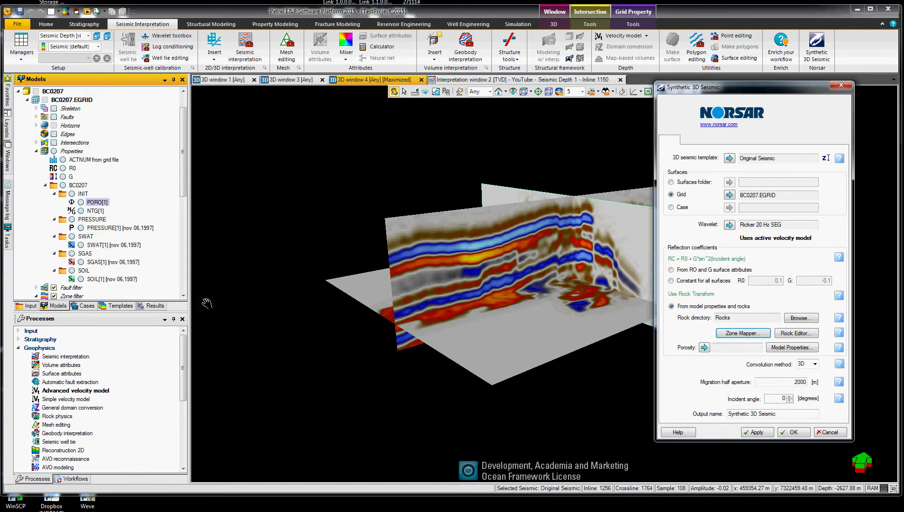
Assign PORO[1] as the porosity input and, in the Model Properties, enable the net to gross ratio with NTG[1] as its source.
click(96, 203)
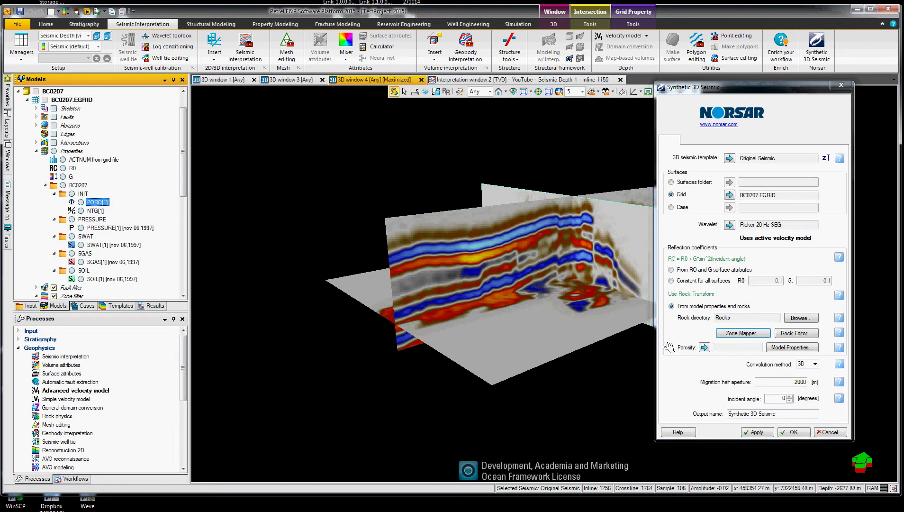
click(705, 348)
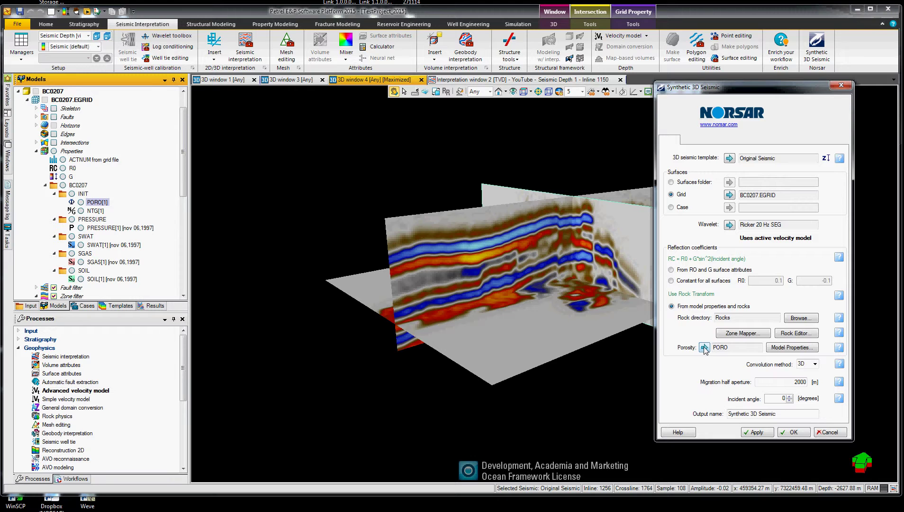
click(795, 348)
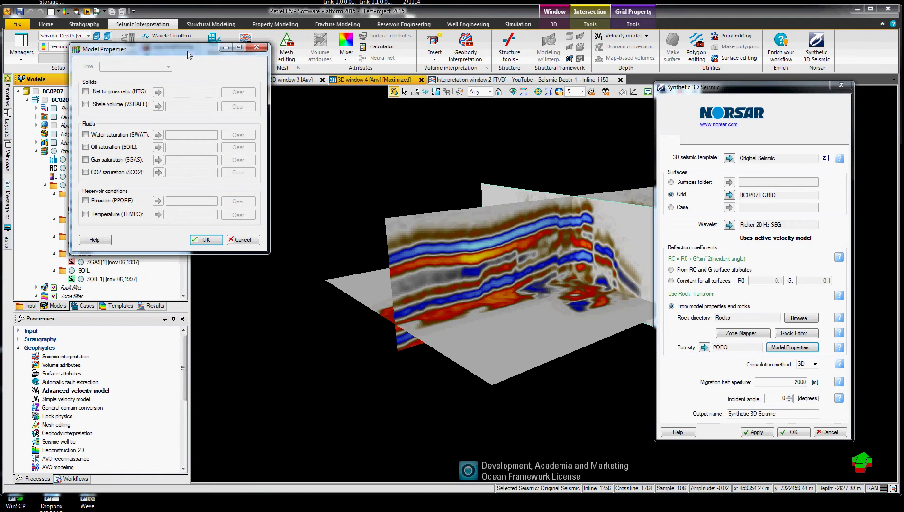
drag(189, 49, 433, 161)
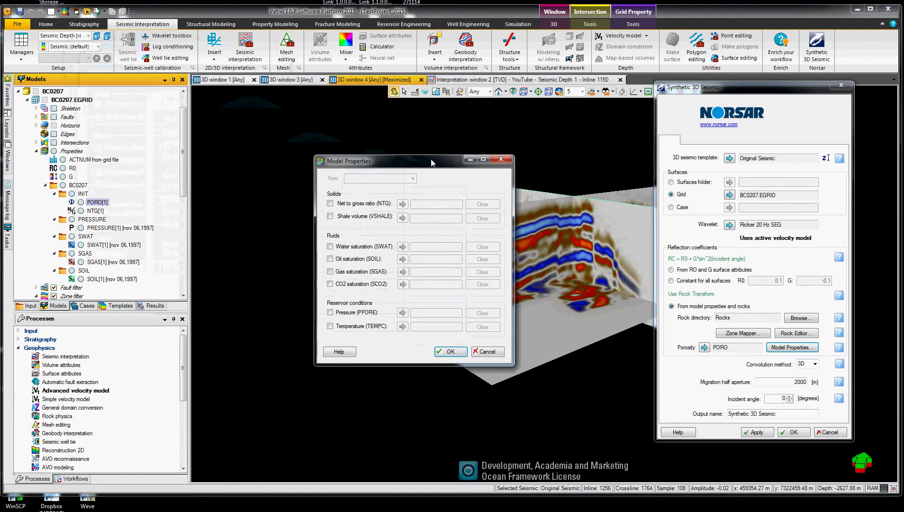
click(330, 203)
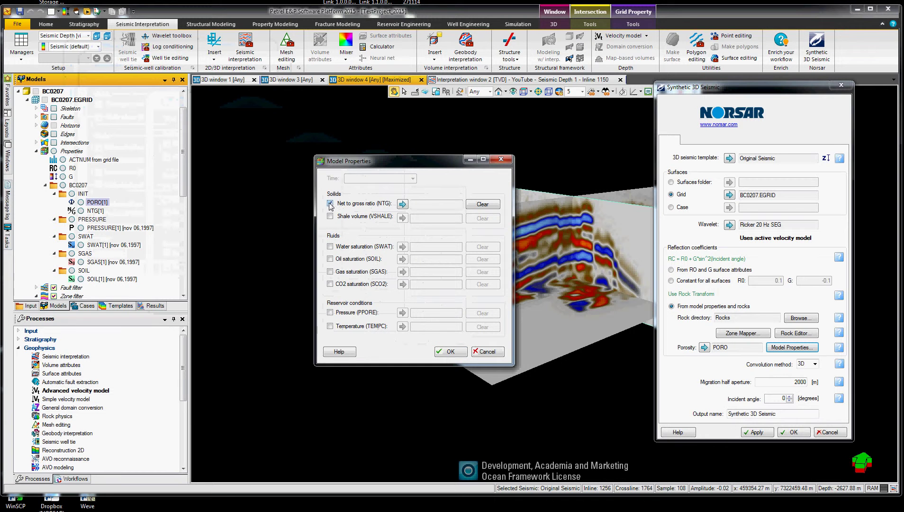
click(96, 210)
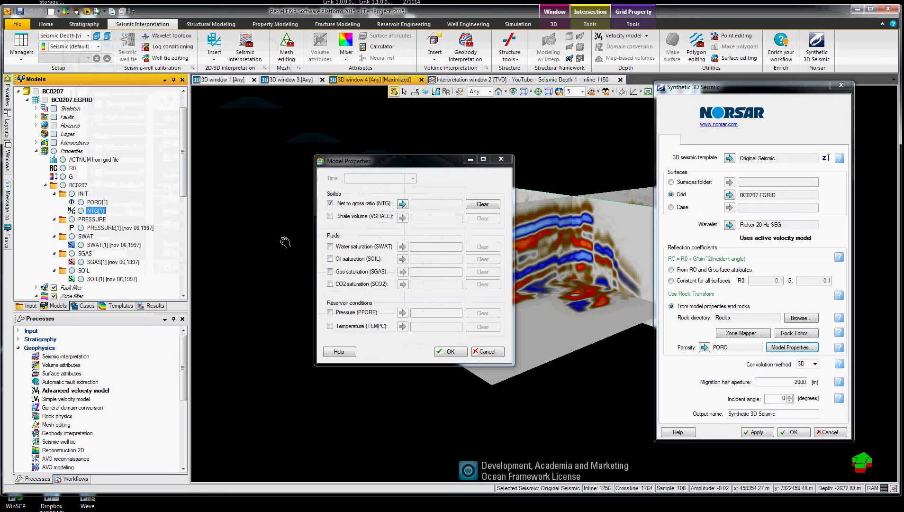
click(402, 206)
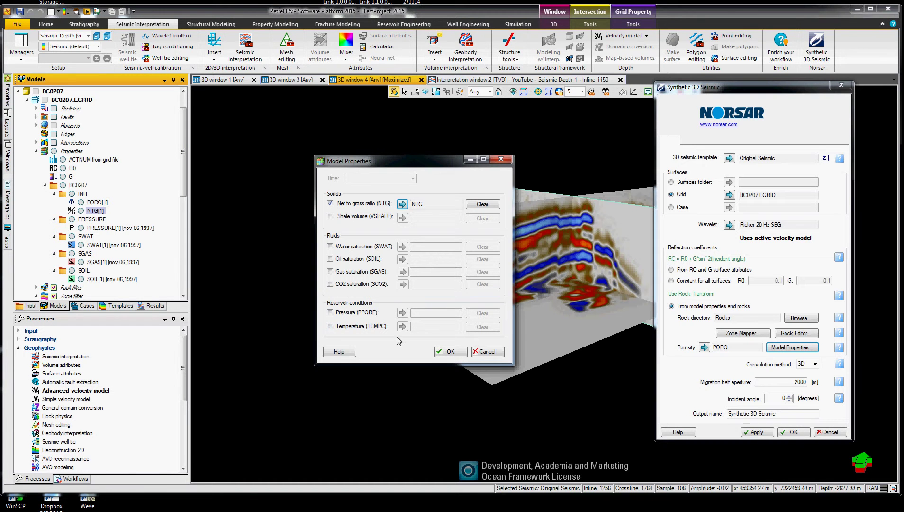
click(452, 354)
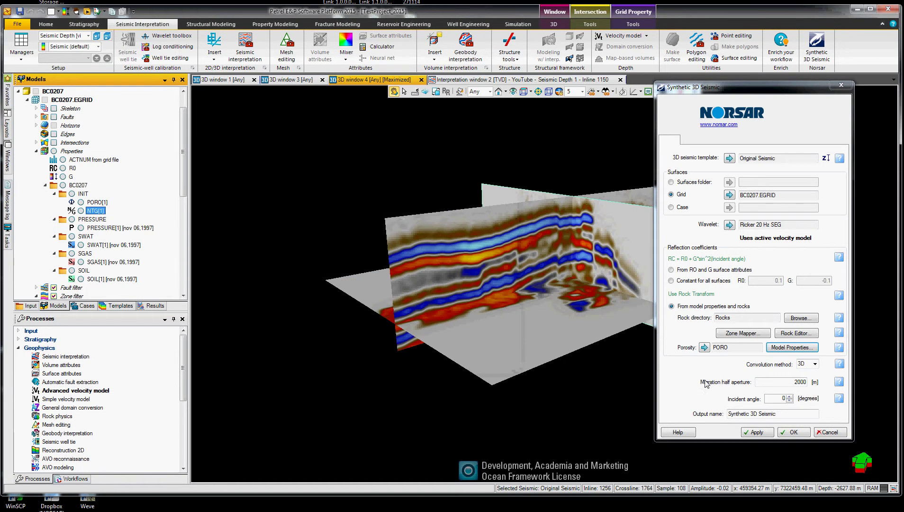
Choose the 3D convolution method for the synthetic seismic and name the output YouTube.
click(815, 364)
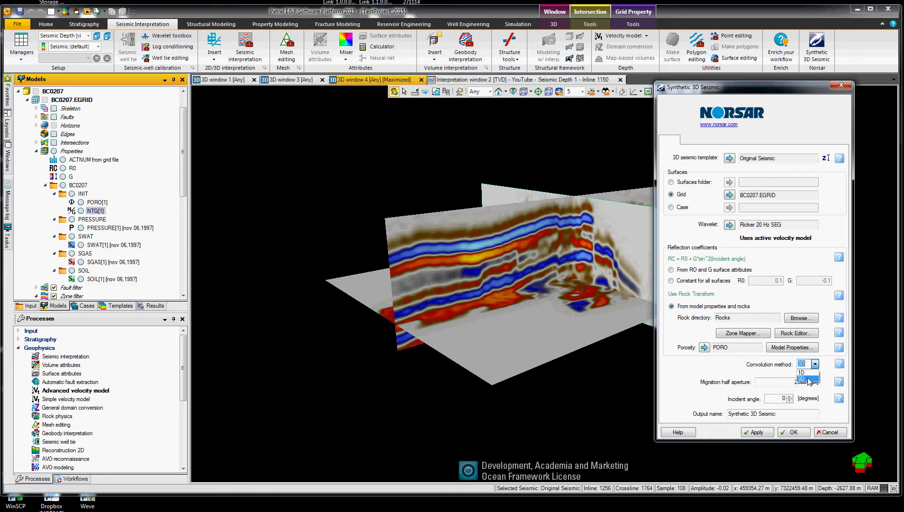
click(802, 379)
drag(789, 383, 823, 385)
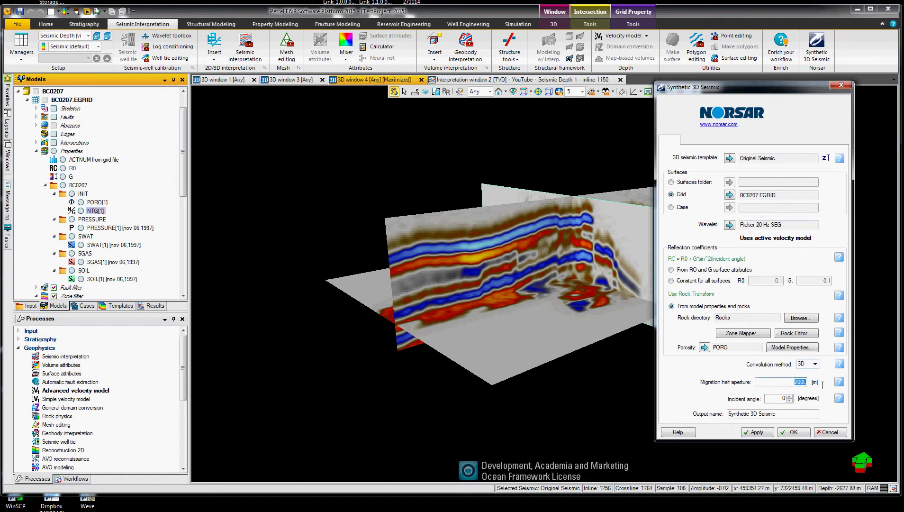
click(772, 399)
click(784, 412)
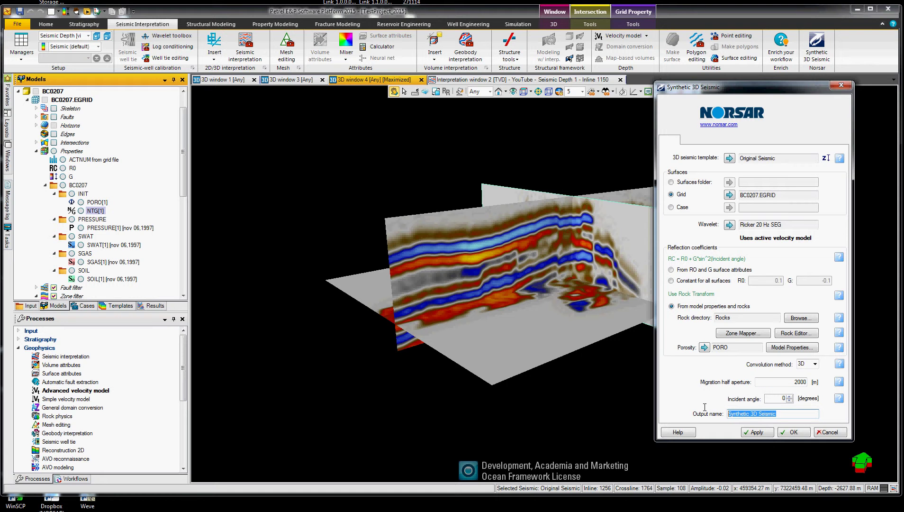
text(YouTube)
Move the Synthetic 3D Seismic dialog out of the way and show Inline 1150 and XLine 1701 of the YouTube cube in the 3D view.
drag(714, 81, 903, 85)
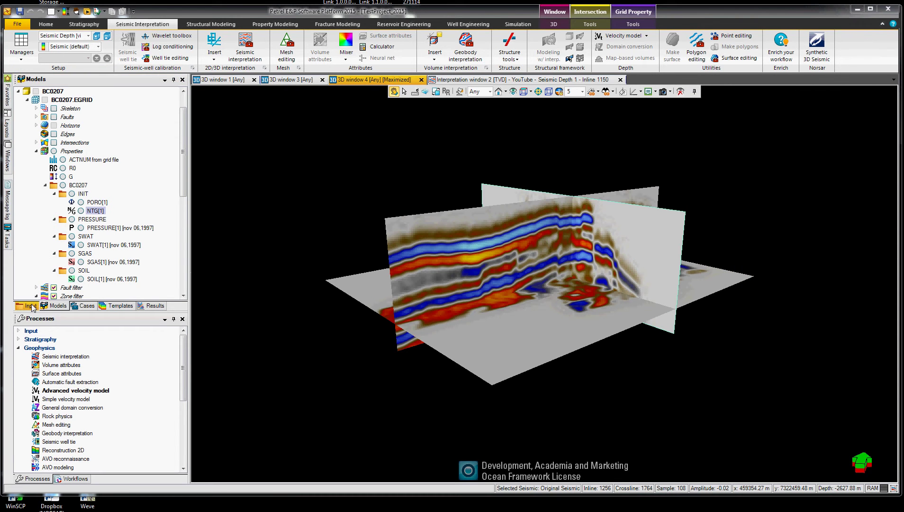
click(32, 306)
scroll(56, 190, up, 2)
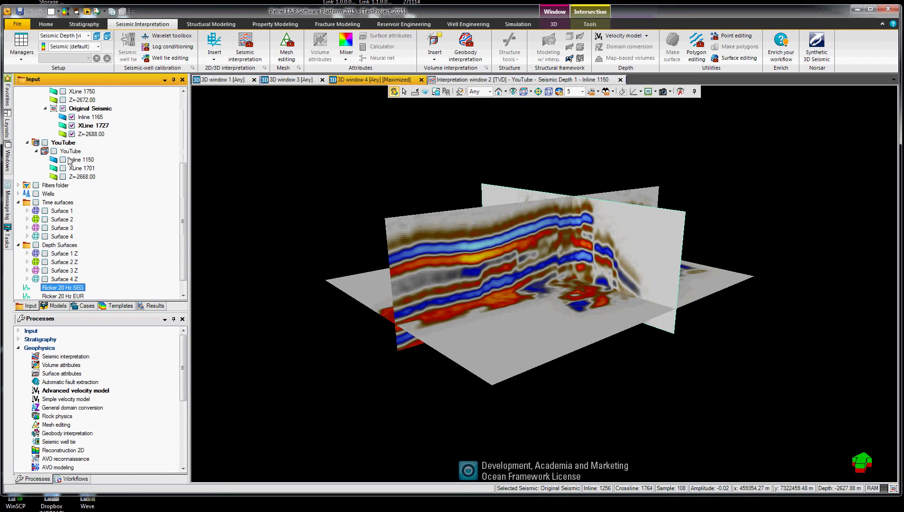
click(63, 160)
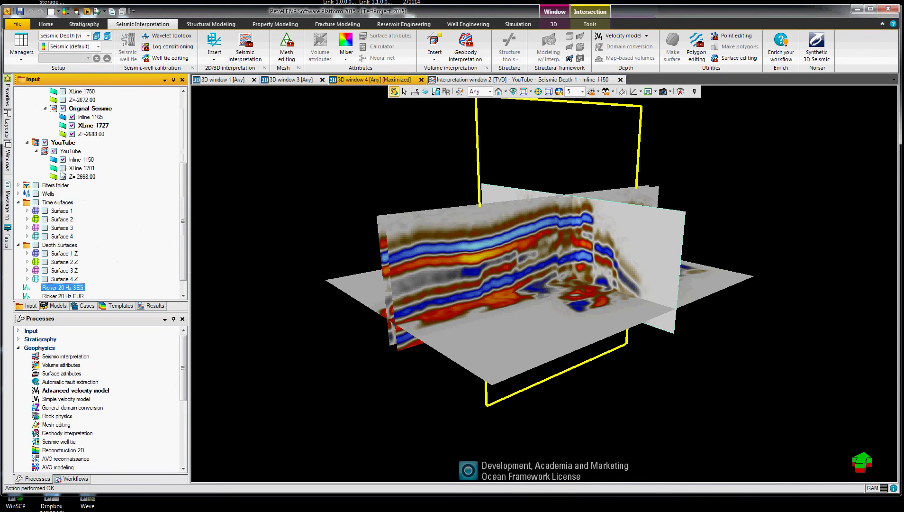
click(62, 168)
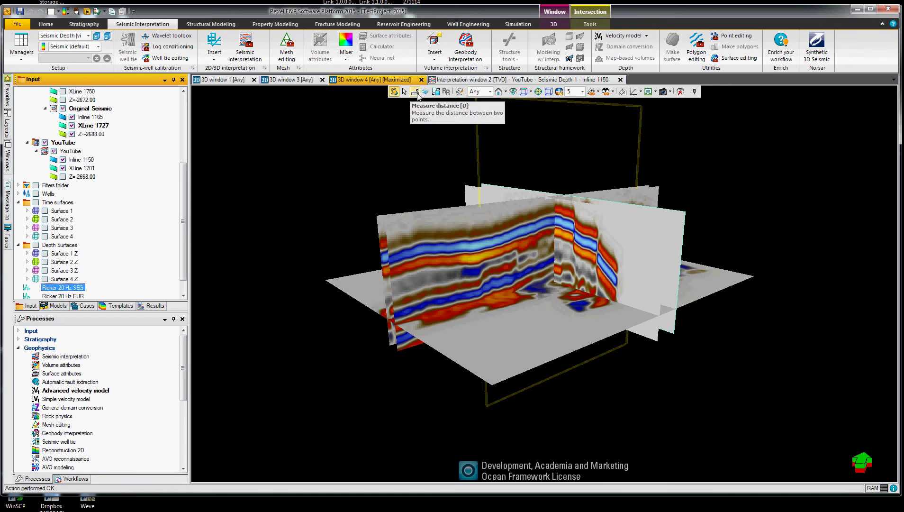
Shift the YouTube crossline plane to XLine 1607 and the Original Seismic depth slice to Z=-2648.
drag(626, 291, 548, 292)
drag(472, 335, 480, 289)
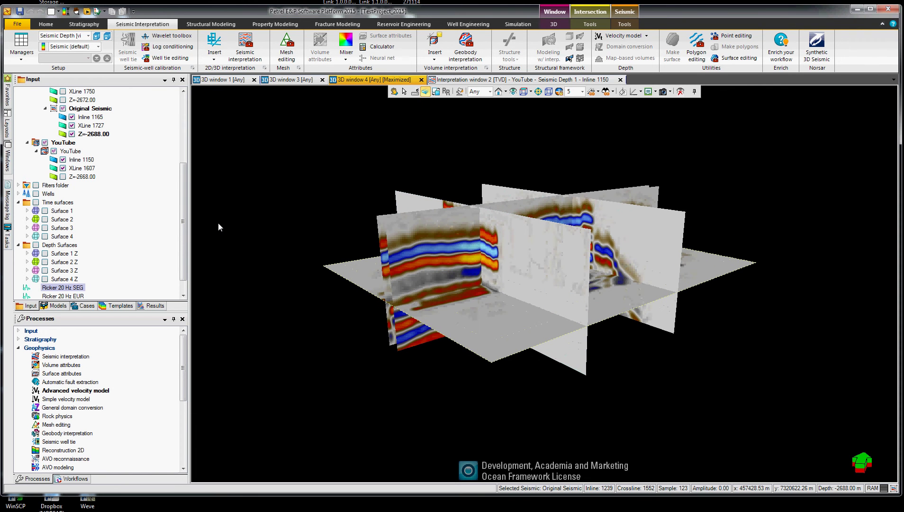
Hide the Original Seismic cube, then show the YouTube cube's depth slice and shift it to Z=-2700.
click(63, 108)
click(62, 176)
click(532, 326)
key(Escape)
drag(575, 324, 522, 331)
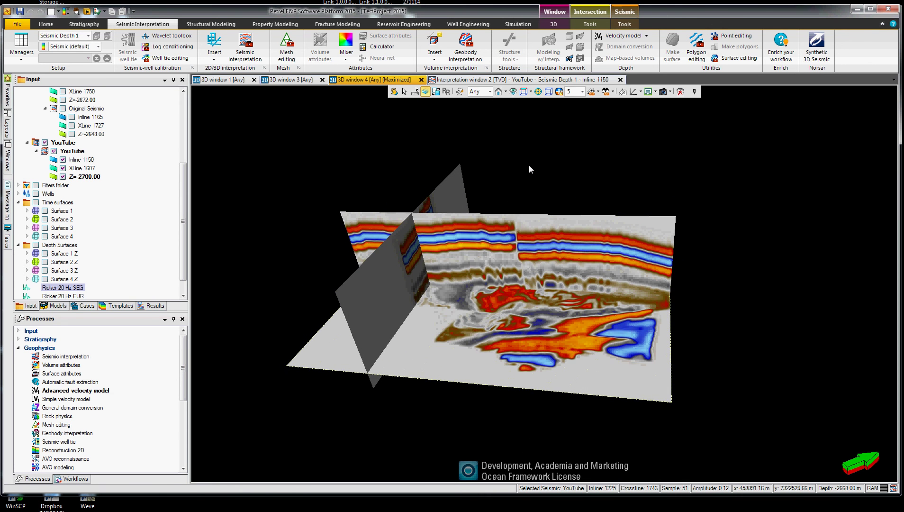
Switch to Interpretation window 2 to examine Inline 1150 of the YouTube cube in section view.
click(495, 80)
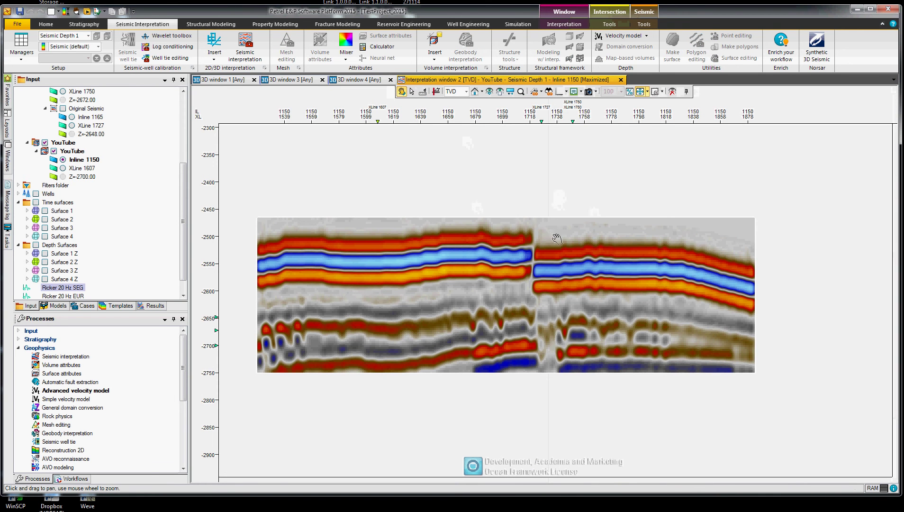